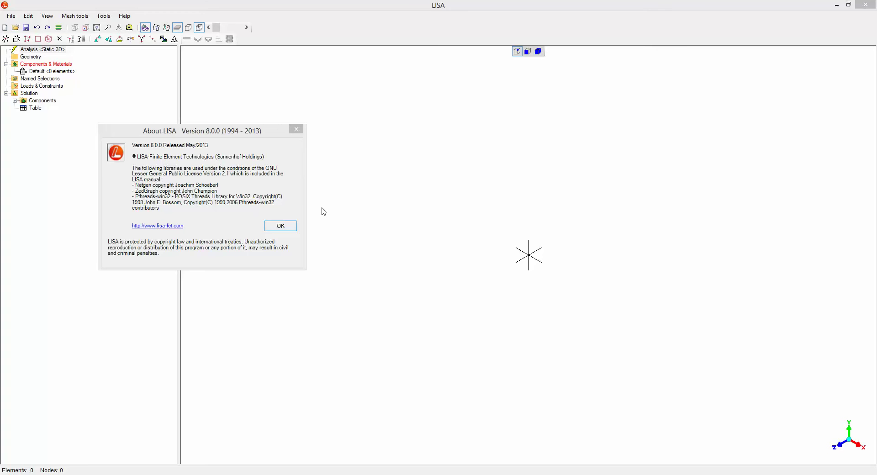
Dismiss the About window and set the analysis type to 2D, Static 2D.
{"action": "left_click_drag", "start_coordinate": [222, 137], "coordinate": [313, 63]}
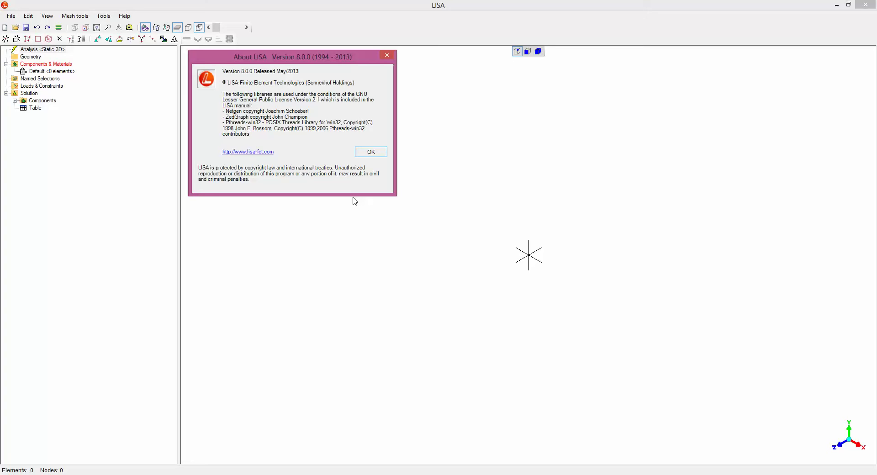
{"action": "left_click", "coordinate": [373, 153]}
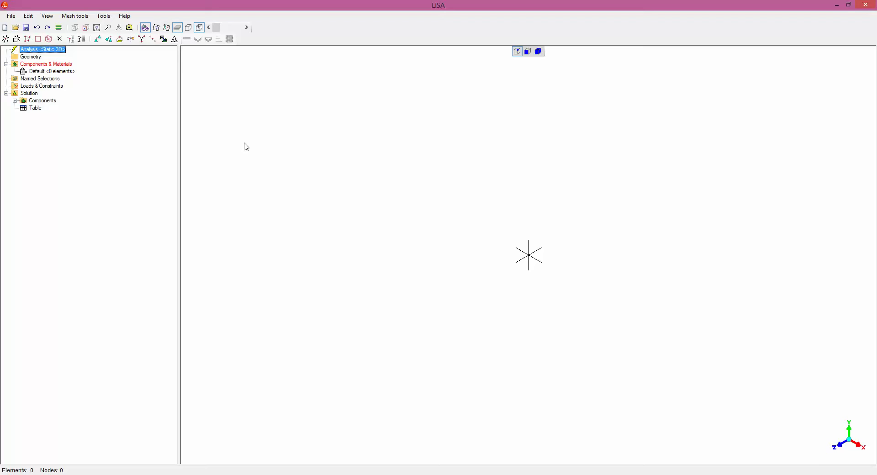
{"action": "double_click", "coordinate": [59, 55]}
{"action": "left_click_drag", "start_coordinate": [181, 103], "coordinate": [248, 99]}
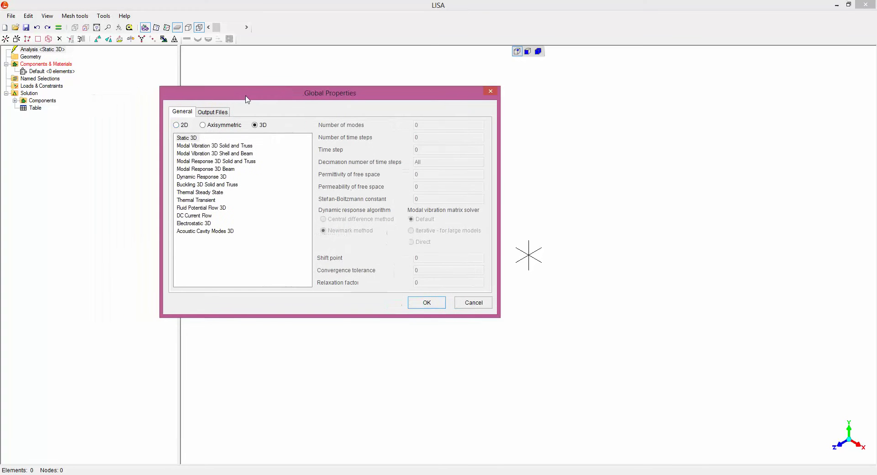
{"action": "left_click", "coordinate": [176, 125]}
{"action": "left_click", "coordinate": [187, 139]}
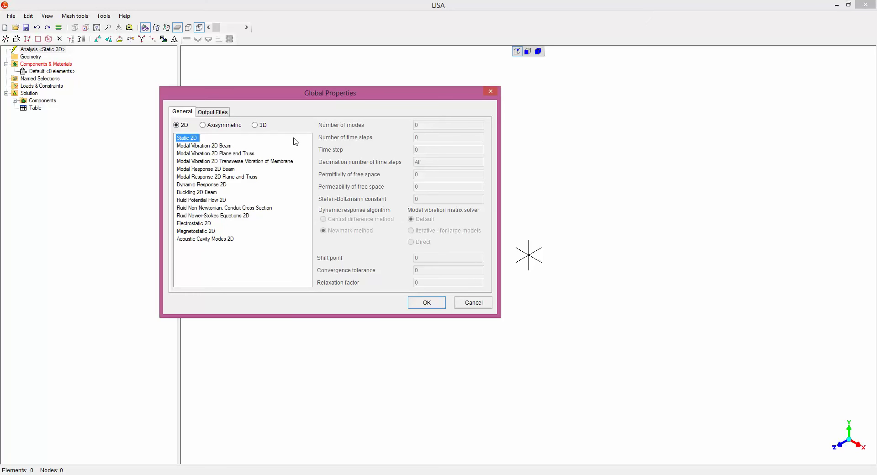
{"action": "left_click", "coordinate": [426, 303]}
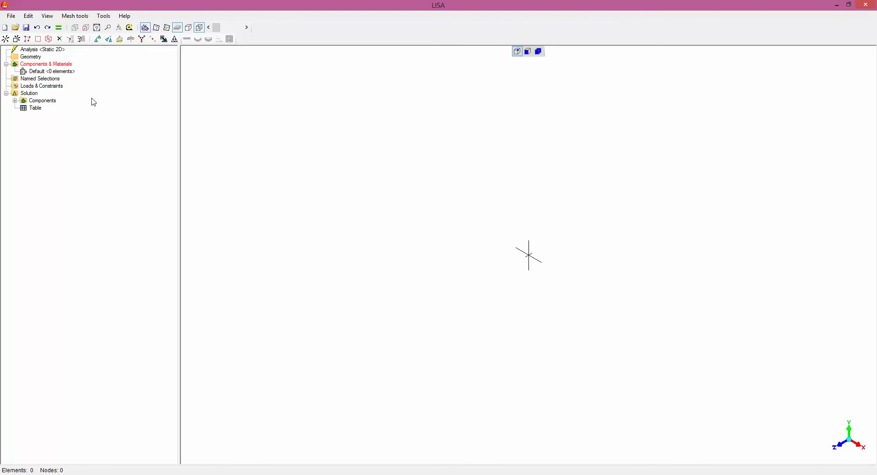
Import the geometry file WingRibWithFlangeHole.STEP from the WingRibStress folder.
{"action": "right_click", "coordinate": [38, 58]}
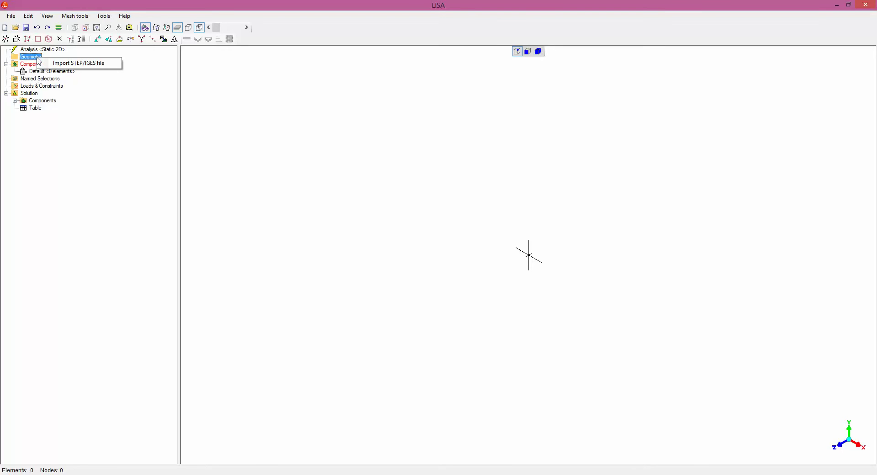
{"action": "left_click", "coordinate": [62, 63]}
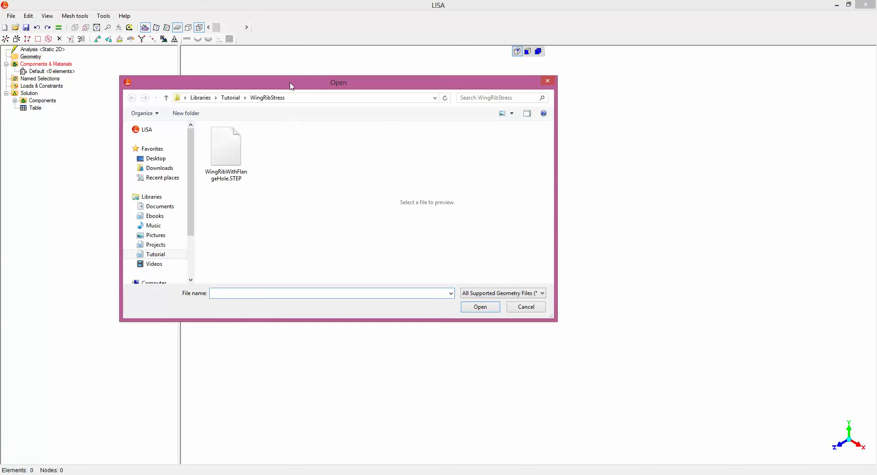
{"action": "left_click_drag", "start_coordinate": [293, 85], "coordinate": [380, 85]}
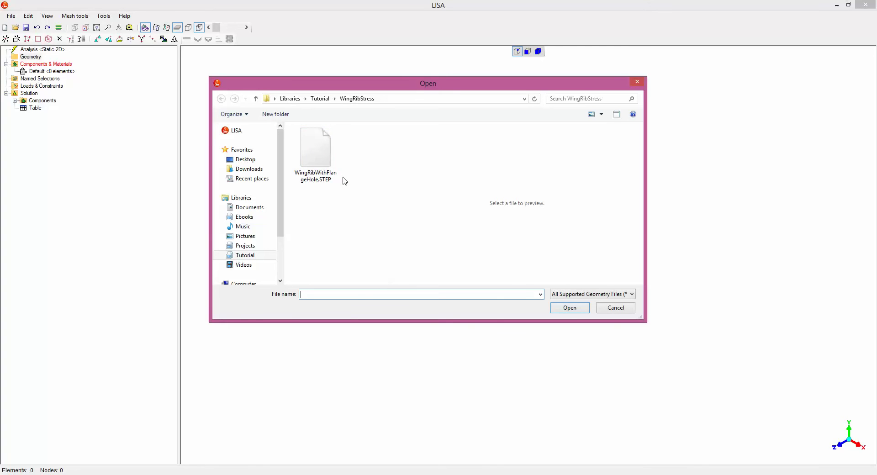
{"action": "left_click", "coordinate": [326, 168]}
{"action": "left_click", "coordinate": [569, 309]}
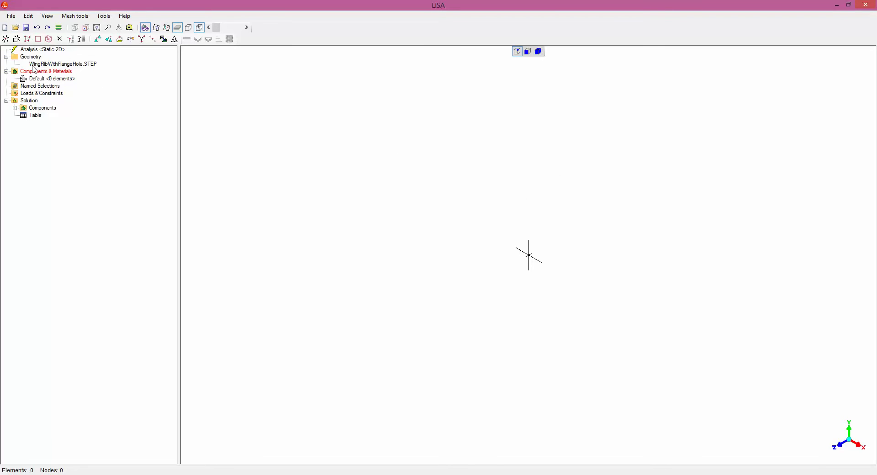
Generate a surface mesh of the imported wing rib with a maximum element size of 21 and quadratic elements turned off.
{"action": "left_click", "coordinate": [81, 65]}
{"action": "right_click", "coordinate": [81, 65]}
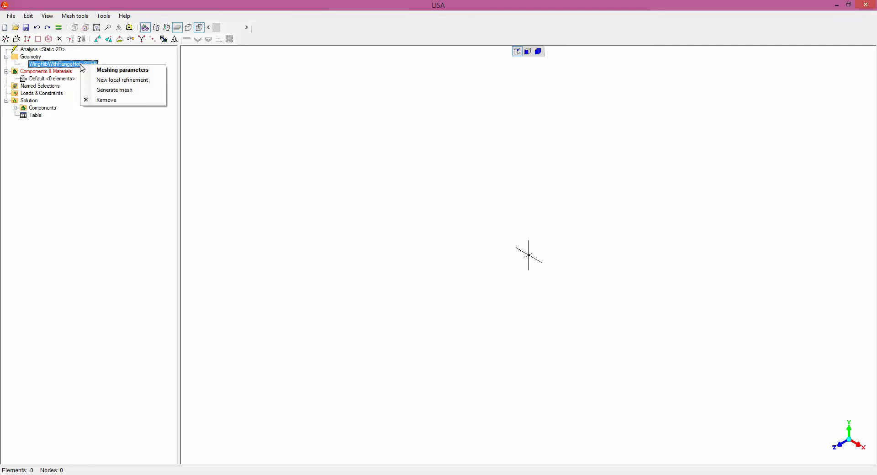
{"action": "left_click", "coordinate": [104, 71]}
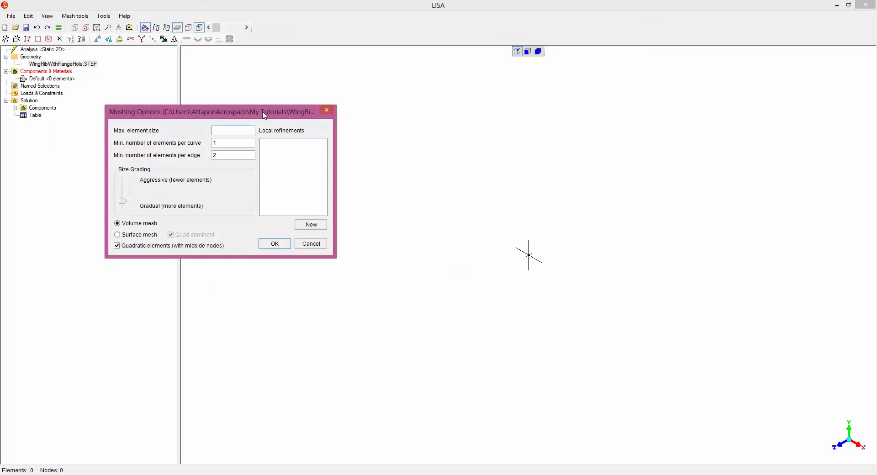
{"action": "left_click_drag", "start_coordinate": [265, 112], "coordinate": [428, 170]}
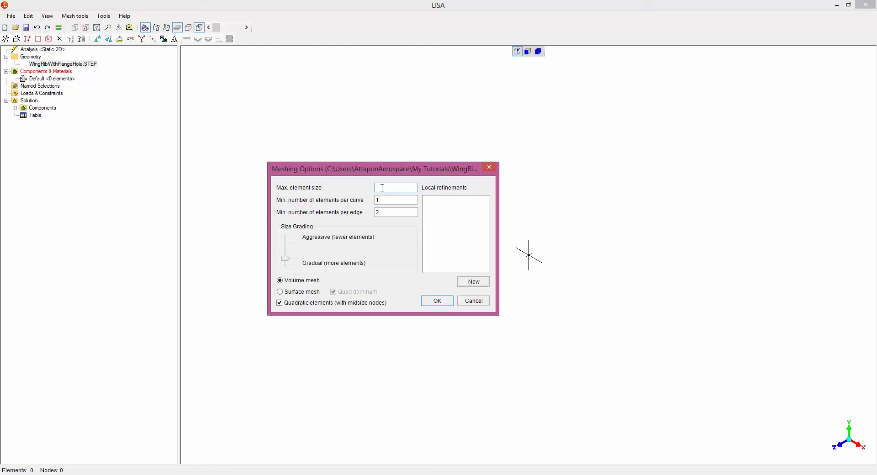
{"action": "type", "text": "21"}
{"action": "left_click_drag", "start_coordinate": [370, 169], "coordinate": [350, 152]}
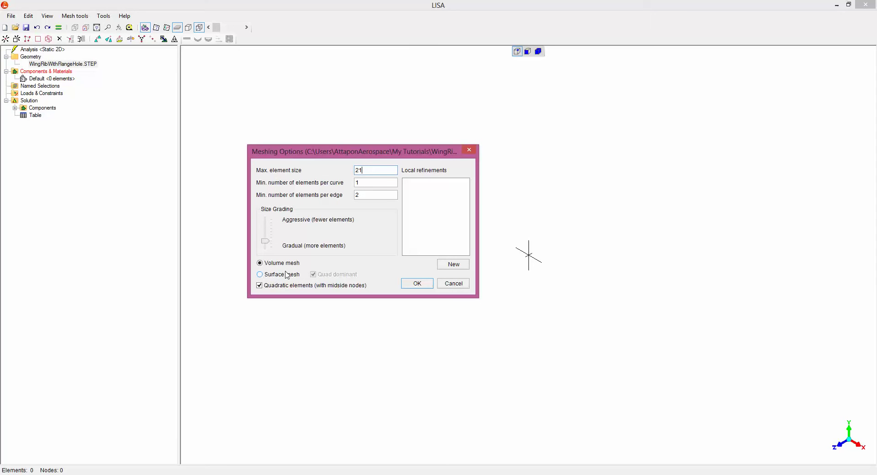
{"action": "left_click", "coordinate": [260, 274]}
{"action": "left_click", "coordinate": [259, 286]}
{"action": "left_click", "coordinate": [418, 284]}
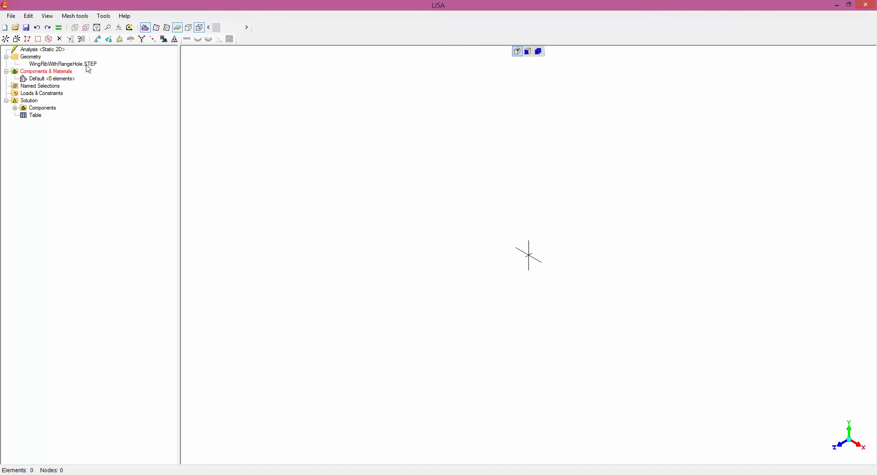
{"action": "right_click", "coordinate": [86, 65]}
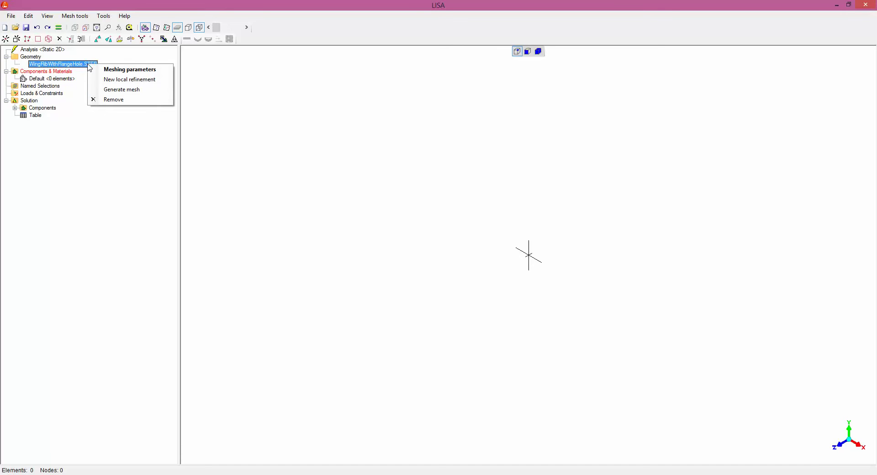
{"action": "left_click", "coordinate": [117, 90]}
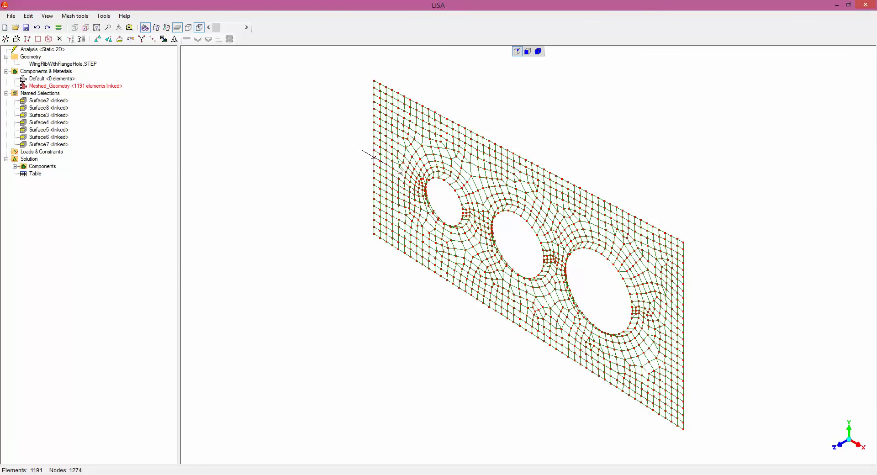
Examine the generated rib mesh up close and from several angles, especially the elements around the three holes and along the outer edges.
{"action": "left_click_drag", "start_coordinate": [489, 342], "coordinate": [534, 310]}
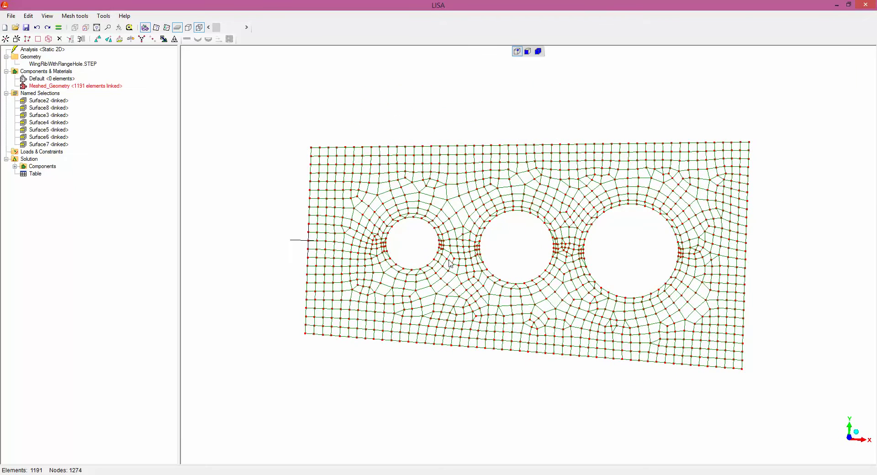
{"action": "mouse_move", "coordinate": [449, 263]}
{"action": "left_mouse_down"}
{"action": "mouse_move", "coordinate": [404, 302]}
{"action": "mouse_move", "coordinate": [366, 302]}
{"action": "mouse_move", "coordinate": [446, 287]}
{"action": "mouse_move", "coordinate": [456, 225]}
{"action": "mouse_move", "coordinate": [455, 277]}
{"action": "left_mouse_up"}
{"action": "scroll", "coordinate": [511, 172], "scroll_direction": "up", "scroll_amount": 3}
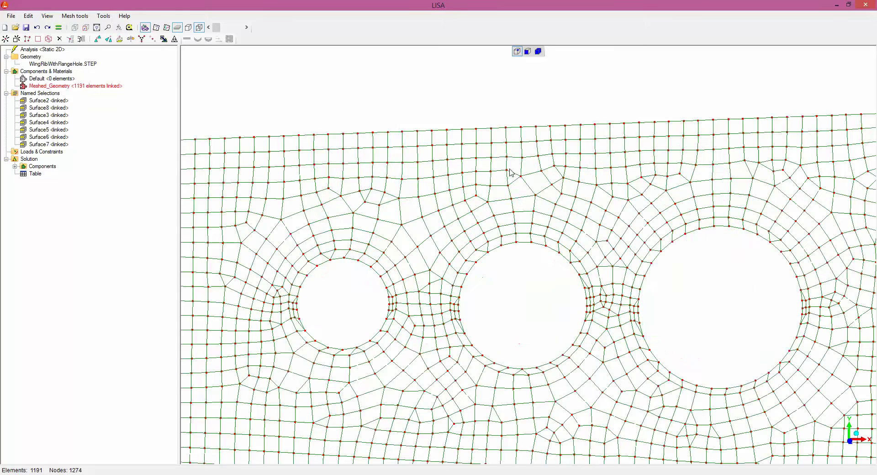
{"action": "scroll", "coordinate": [511, 172], "scroll_direction": "up", "scroll_amount": 2}
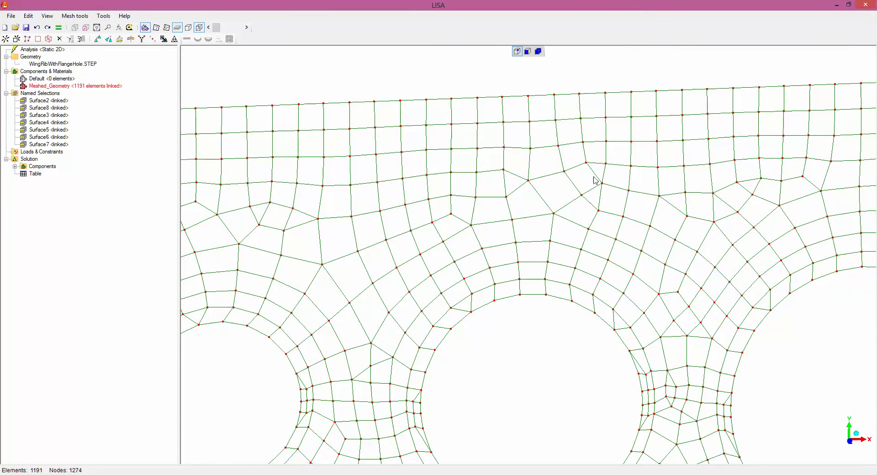
{"action": "scroll", "coordinate": [652, 226], "scroll_direction": "down", "scroll_amount": 3}
{"action": "scroll", "coordinate": [614, 294], "scroll_direction": "up", "scroll_amount": 3}
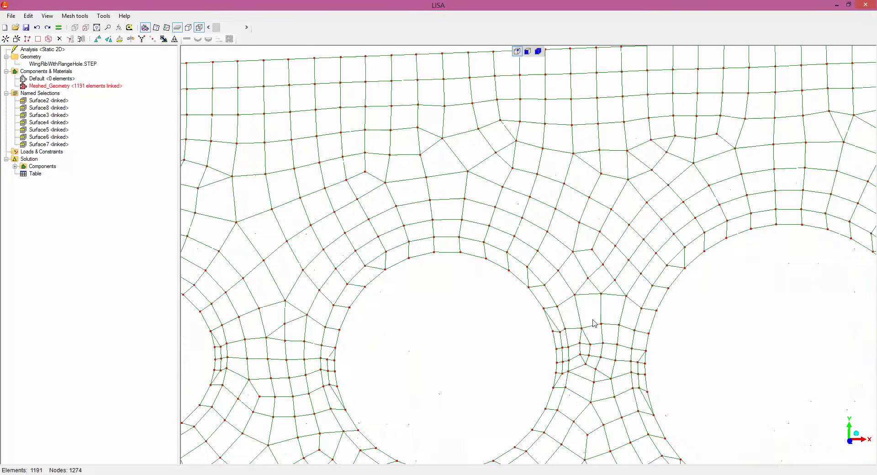
{"action": "scroll", "coordinate": [585, 329], "scroll_direction": "up", "scroll_amount": 3}
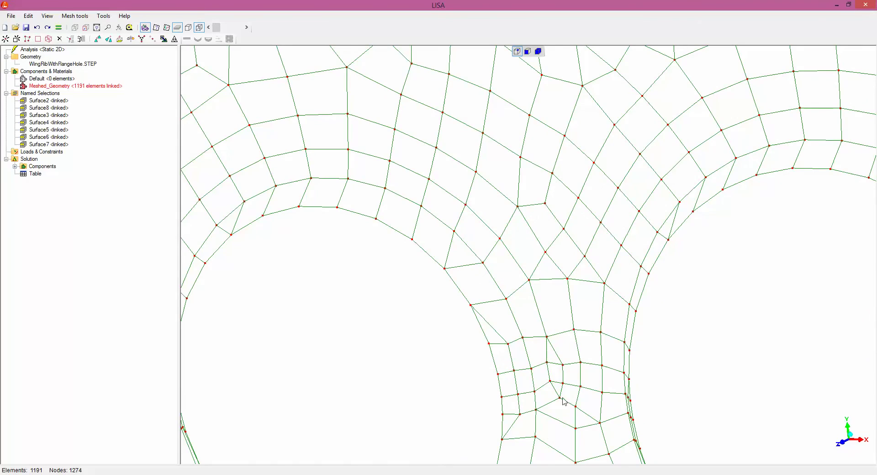
{"action": "scroll", "coordinate": [563, 402], "scroll_direction": "down", "scroll_amount": 5}
{"action": "scroll", "coordinate": [437, 310], "scroll_direction": "up", "scroll_amount": 2}
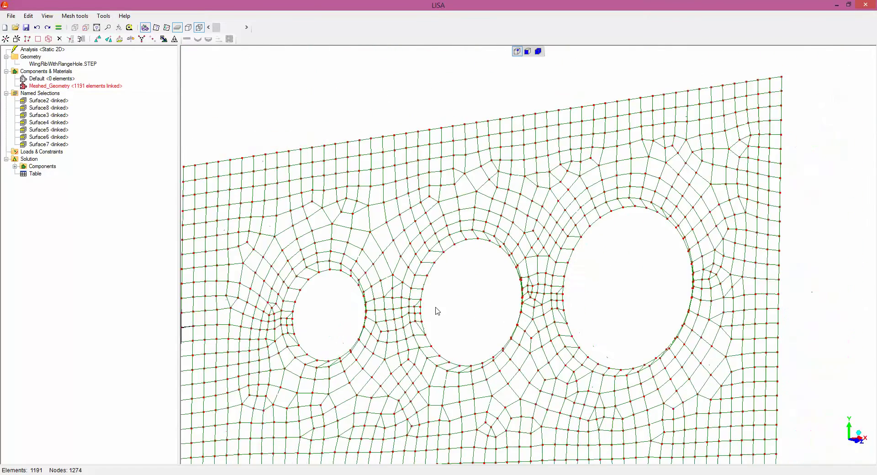
{"action": "scroll", "coordinate": [286, 351], "scroll_direction": "down", "scroll_amount": 4}
{"action": "scroll", "coordinate": [286, 350], "scroll_direction": "up", "scroll_amount": 8}
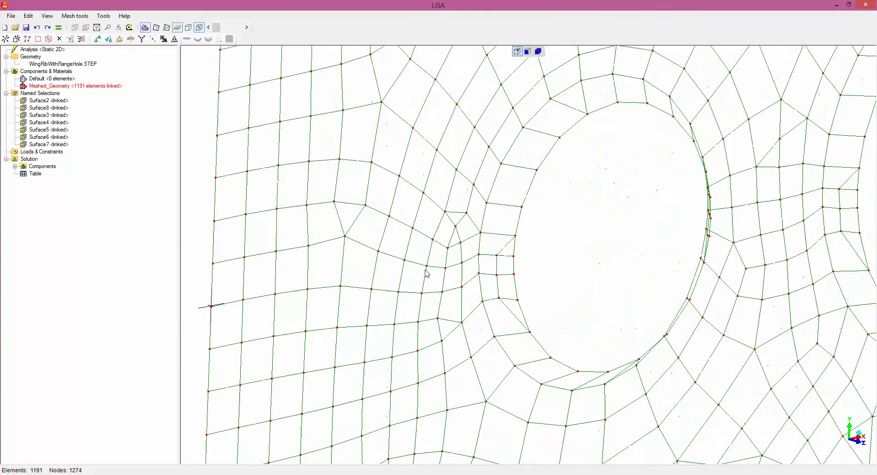
{"action": "right_click_drag", "start_coordinate": [467, 280], "coordinate": [456, 284]}
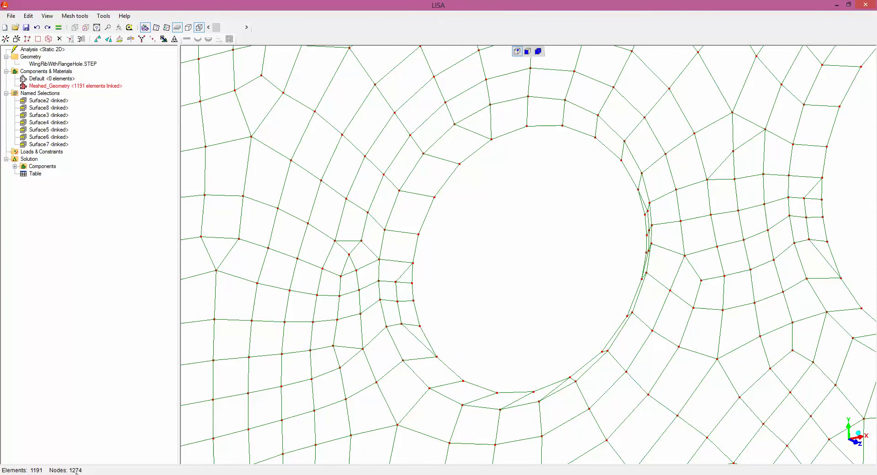
{"action": "scroll", "coordinate": [346, 347], "scroll_direction": "down", "scroll_amount": 2}
{"action": "scroll", "coordinate": [447, 275], "scroll_direction": "up", "scroll_amount": 5}
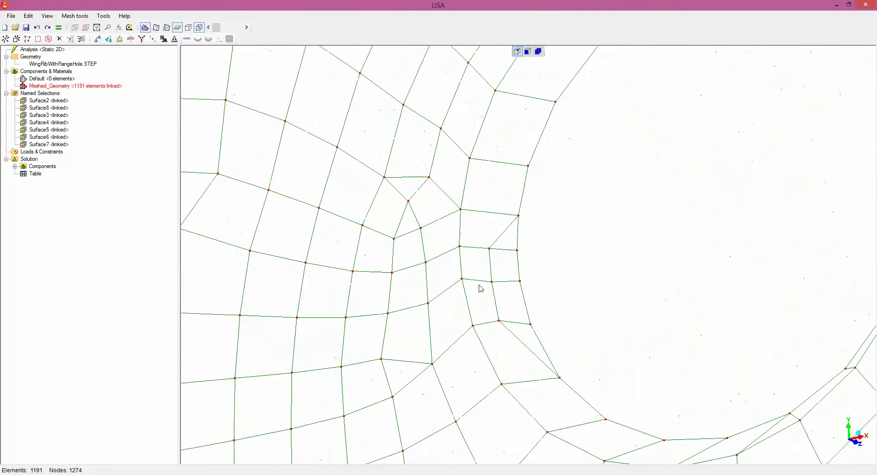
{"action": "scroll", "coordinate": [524, 347], "scroll_direction": "down", "scroll_amount": 5}
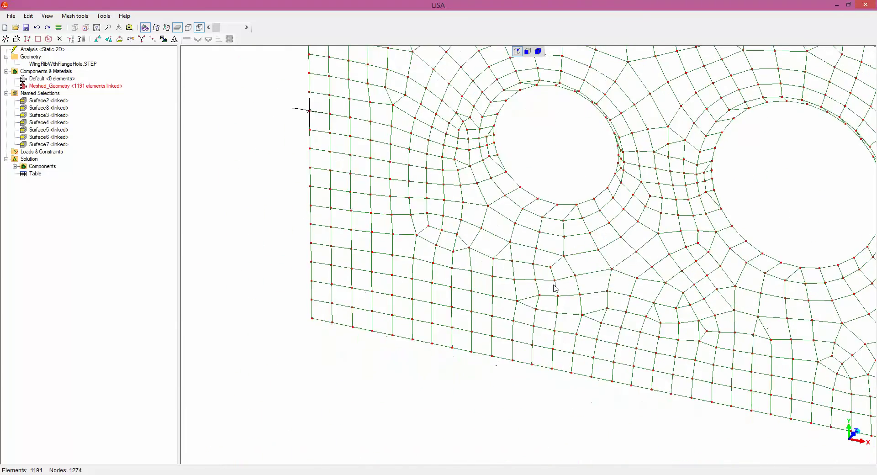
{"action": "scroll", "coordinate": [505, 227], "scroll_direction": "up", "scroll_amount": 4}
{"action": "scroll", "coordinate": [496, 272], "scroll_direction": "down", "scroll_amount": 3}
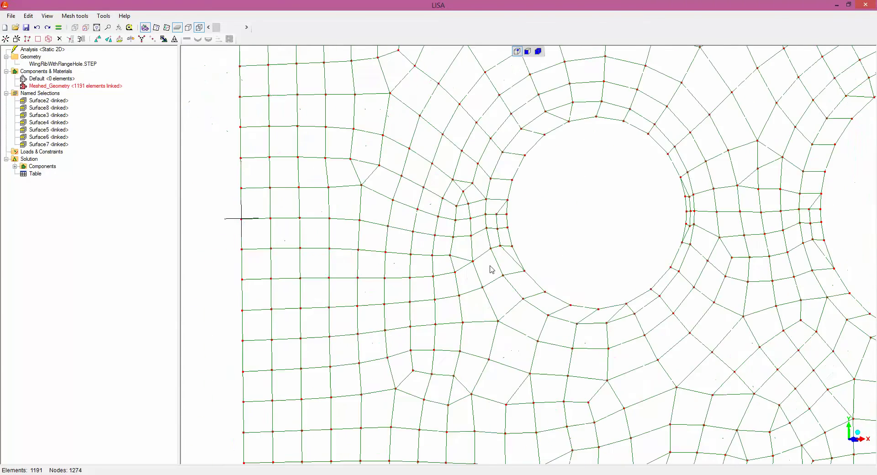
{"action": "middle_click_drag", "start_coordinate": [497, 264], "coordinate": [487, 289]}
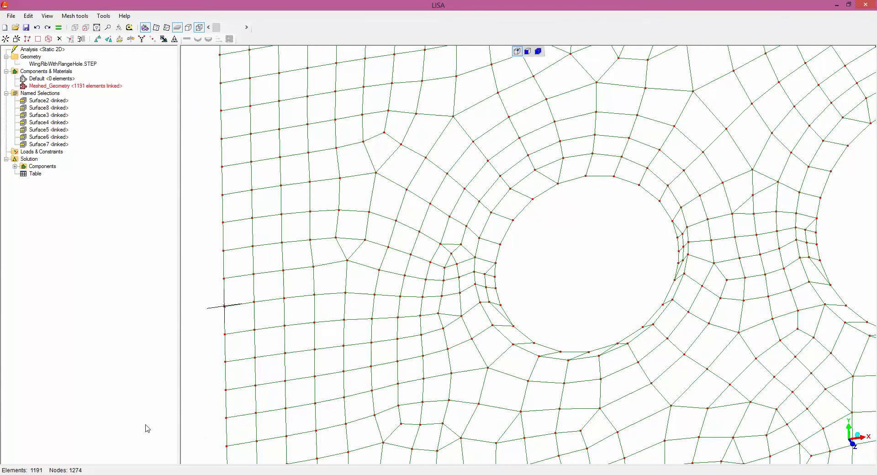
{"action": "scroll", "coordinate": [430, 367], "scroll_direction": "down", "scroll_amount": 5}
{"action": "scroll", "coordinate": [619, 239], "scroll_direction": "up", "scroll_amount": 3}
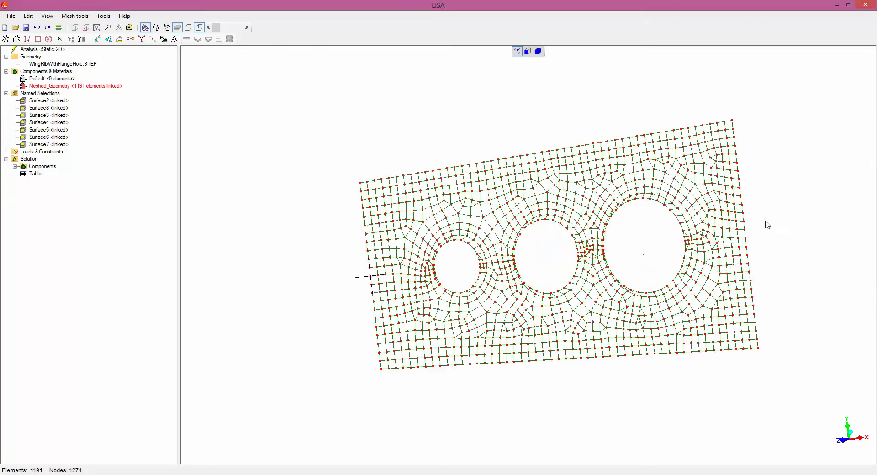
{"action": "scroll", "coordinate": [706, 240], "scroll_direction": "down", "scroll_amount": 1}
{"action": "scroll", "coordinate": [705, 240], "scroll_direction": "up", "scroll_amount": 5}
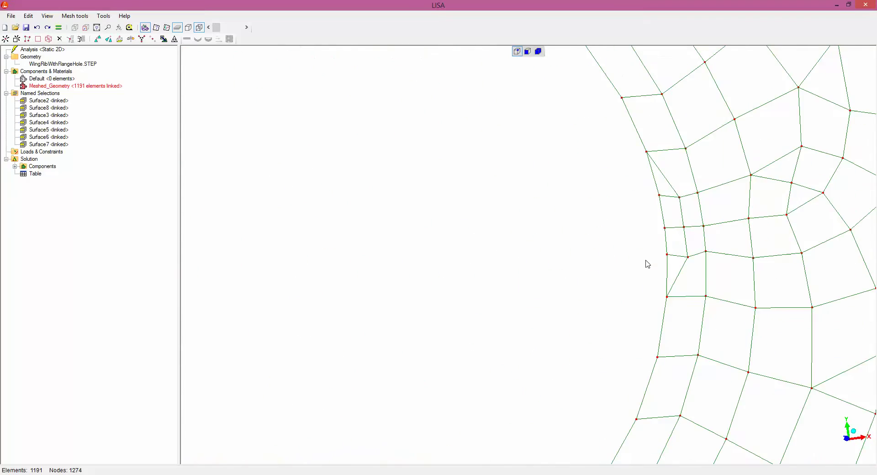
{"action": "scroll", "coordinate": [646, 269], "scroll_direction": "down", "scroll_amount": 4}
{"action": "scroll", "coordinate": [645, 270], "scroll_direction": "down", "scroll_amount": 5}
{"action": "middle_click_drag", "start_coordinate": [643, 268], "coordinate": [561, 272]}
{"action": "middle_click_drag", "start_coordinate": [466, 289], "coordinate": [482, 277]}
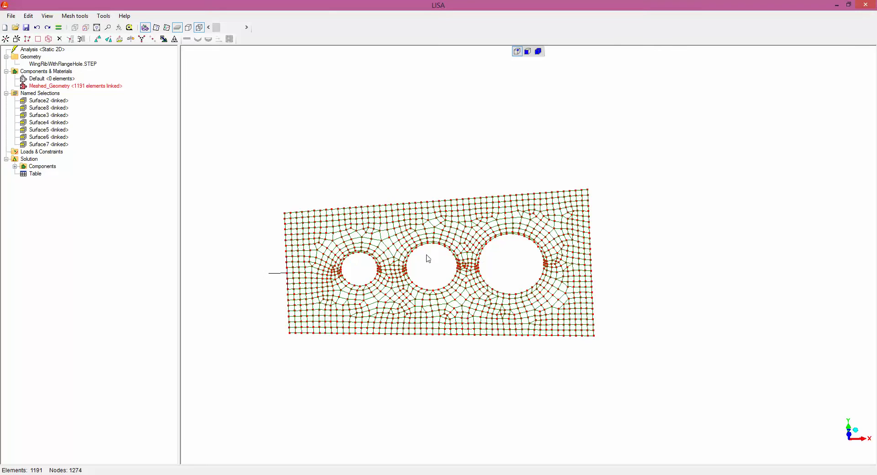
{"action": "mouse_move", "coordinate": [427, 257]}
{"action": "middle_mouse_down"}
{"action": "mouse_move", "coordinate": [436, 183]}
{"action": "mouse_move", "coordinate": [432, 247]}
{"action": "mouse_move", "coordinate": [420, 263]}
{"action": "middle_mouse_up"}
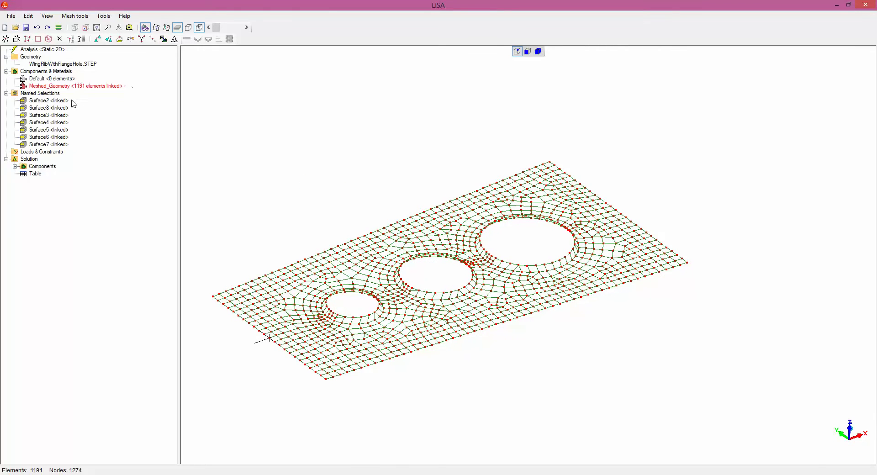